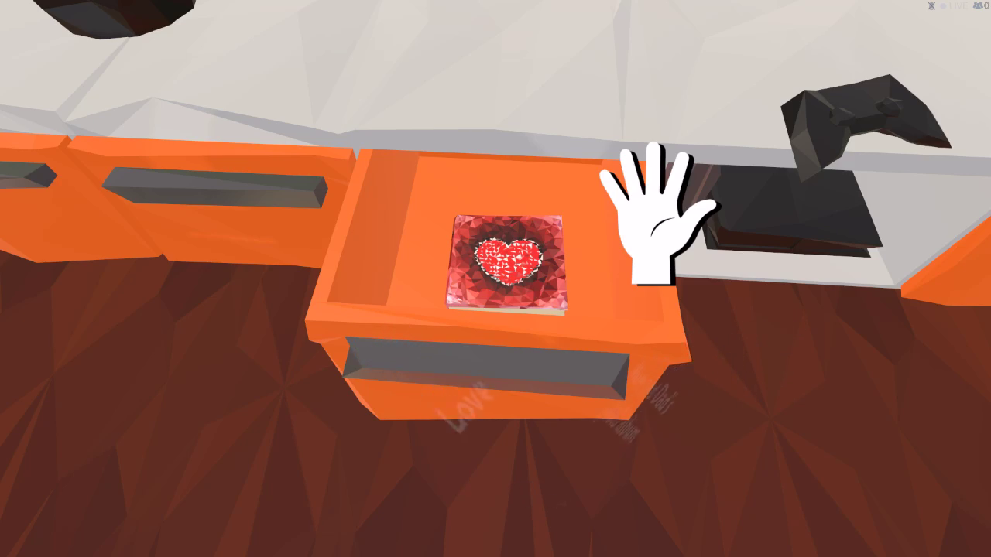
{"action": "left_click", "coordinate": [496, 279]}
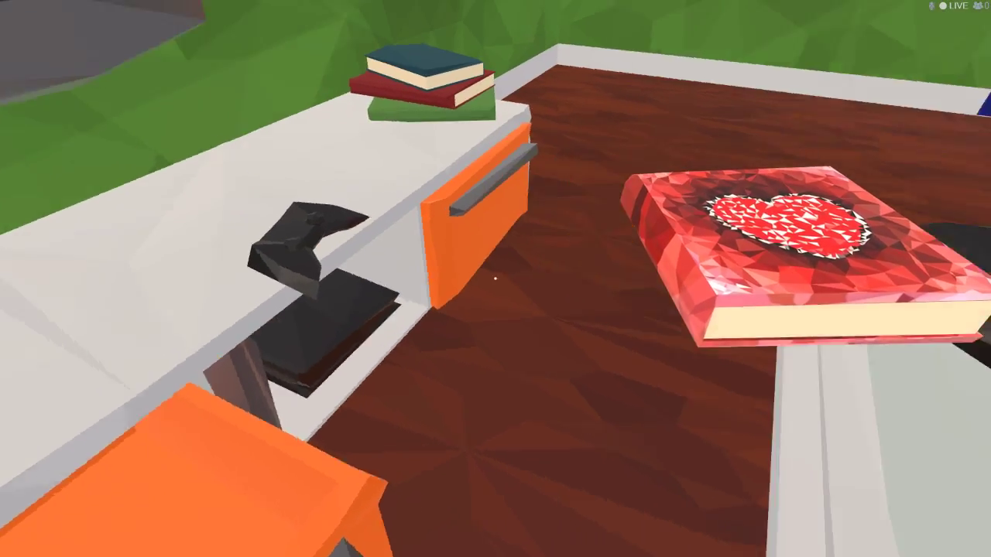
{"action": "key", "text": "w"}
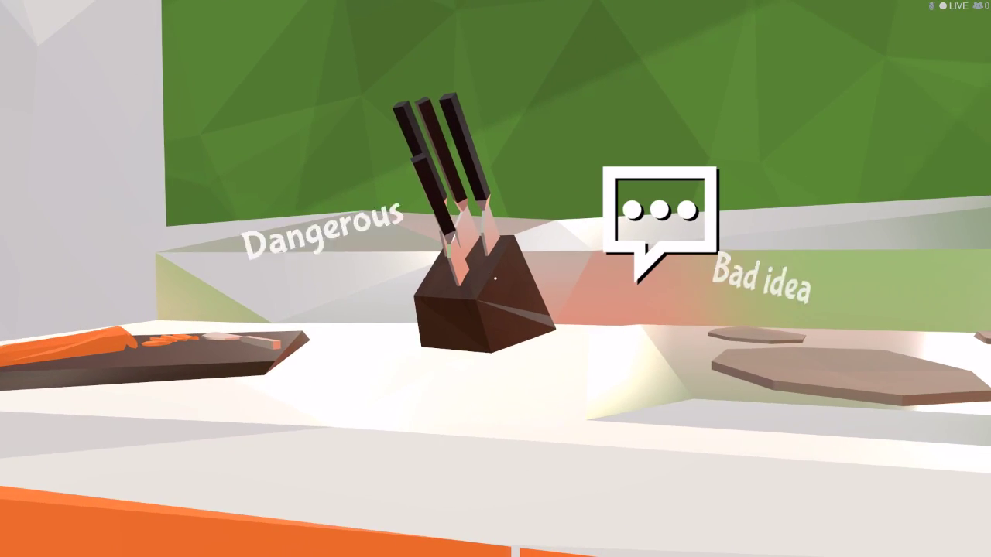
{"action": "left_click", "coordinate": [494, 277]}
{"action": "left_click", "coordinate": [494, 277]}
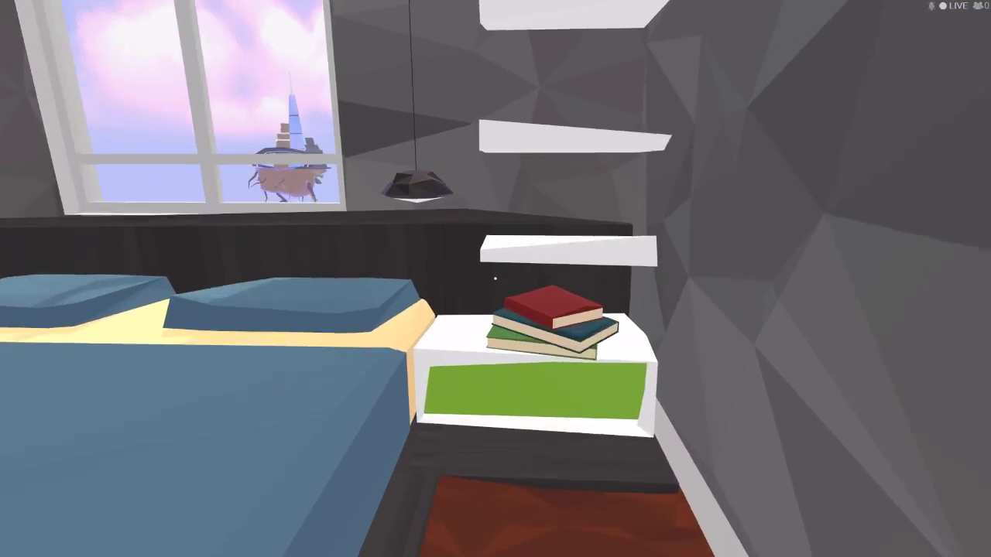
{"action": "left_click", "coordinate": [496, 279]}
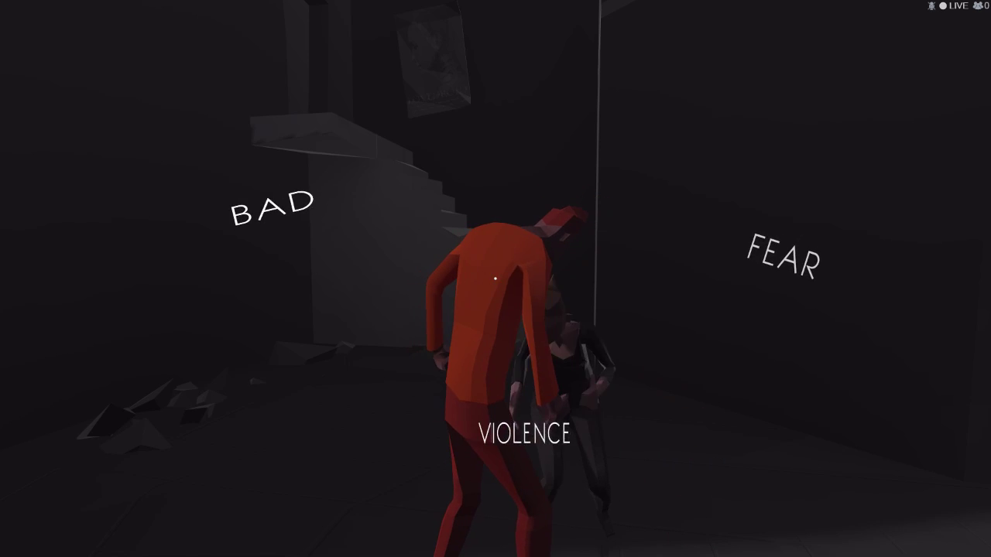
{"action": "key", "text": "a"}
{"action": "key", "text": "d"}
{"action": "key", "text": "w"}
{"action": "key", "text": "s"}
{"action": "key", "text": "a"}
{"action": "key", "text": "d"}
{"action": "key", "text": "w"}
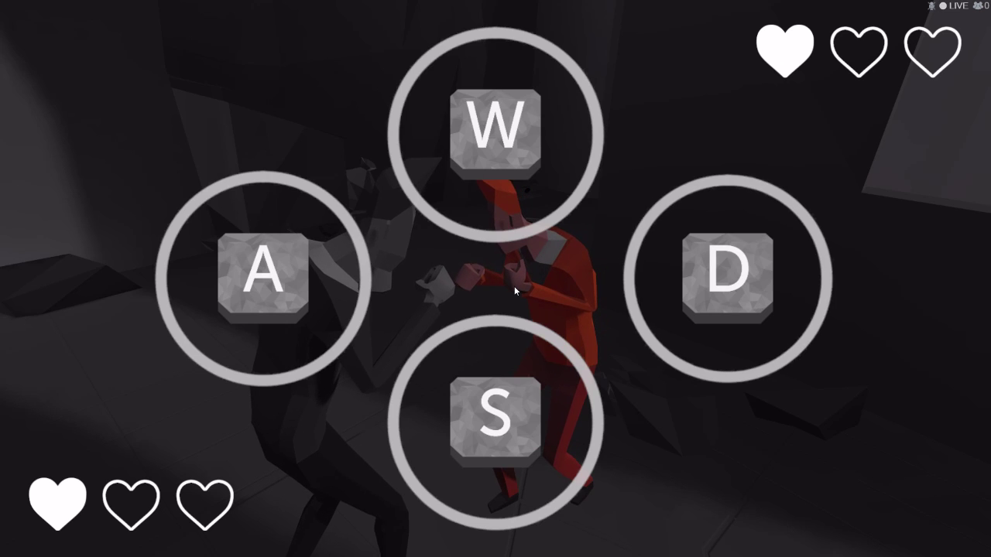
{"action": "key", "text": "d"}
{"action": "key", "text": "s"}
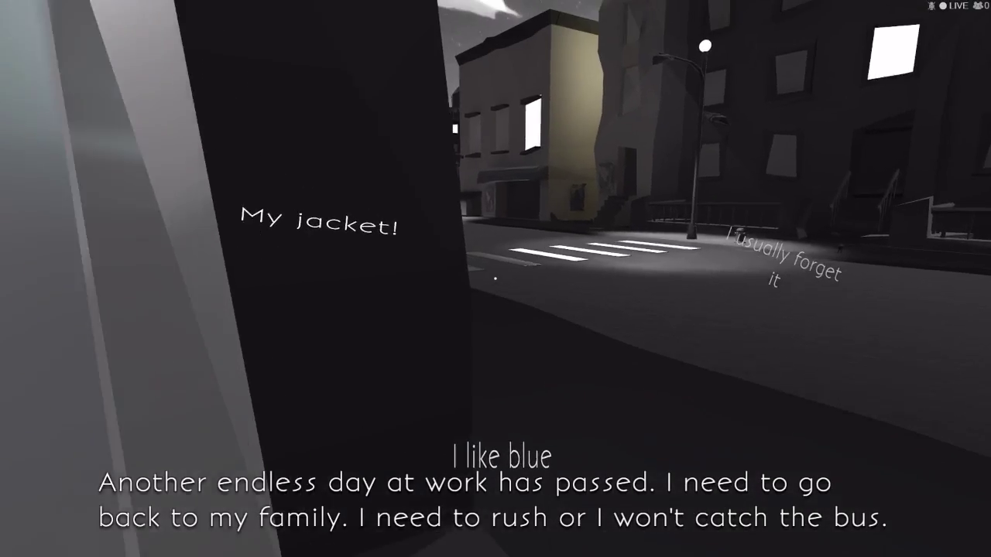
{"action": "key", "text": "w"}
{"action": "key", "text": "w"}
{"action": "key", "text": "w"}
{"action": "key", "text": "w"}
{"action": "key", "text": "w"}
{"action": "key", "text": "w"}
{"action": "key", "text": "w"}
{"action": "key", "text": "s"}
{"action": "key", "text": "w"}
{"action": "key", "text": "w"}
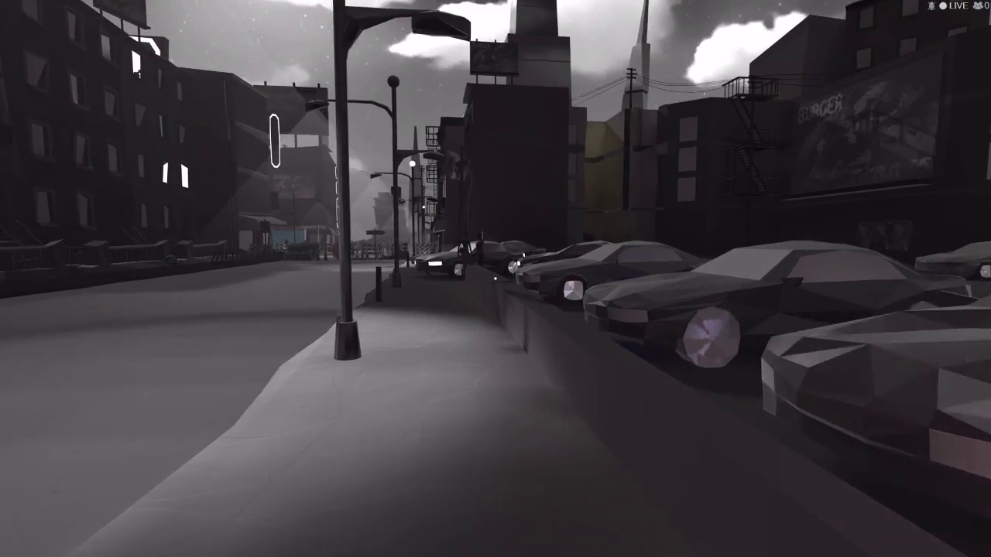
{"action": "key", "text": "w"}
{"action": "key", "text": "w"}
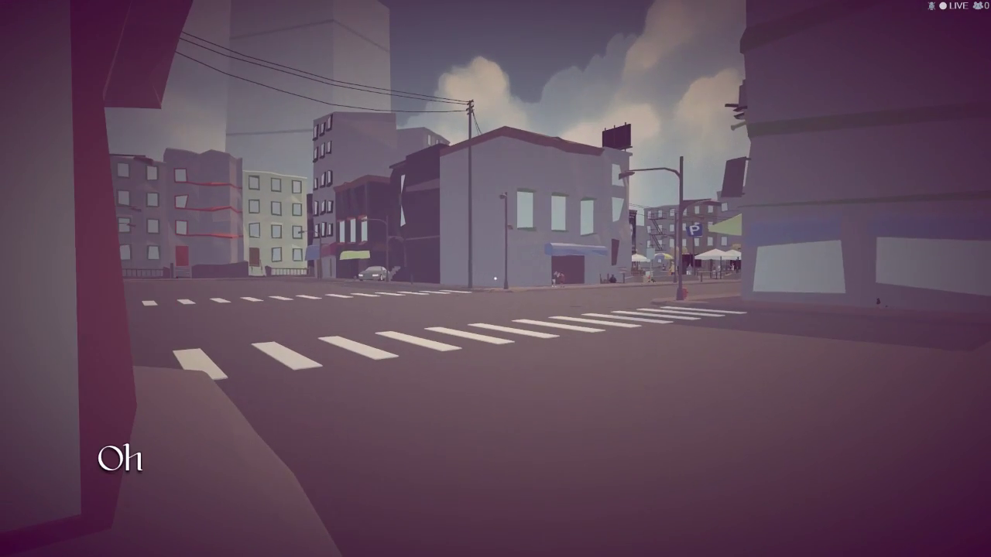
{"action": "key", "text": "space"}
{"action": "key", "text": "w"}
{"action": "key", "text": "w"}
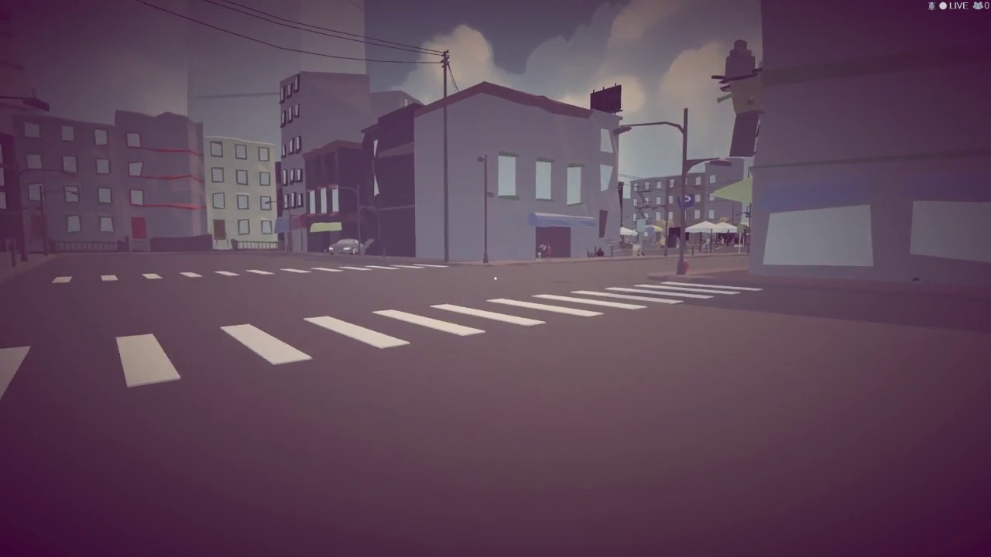
{"action": "key", "text": "w"}
{"action": "key", "text": "w"}
{"action": "key", "text": "w"}
{"action": "key", "text": "w"}
{"action": "key", "text": "w"}
{"action": "key", "text": "w"}
{"action": "key", "text": "w"}
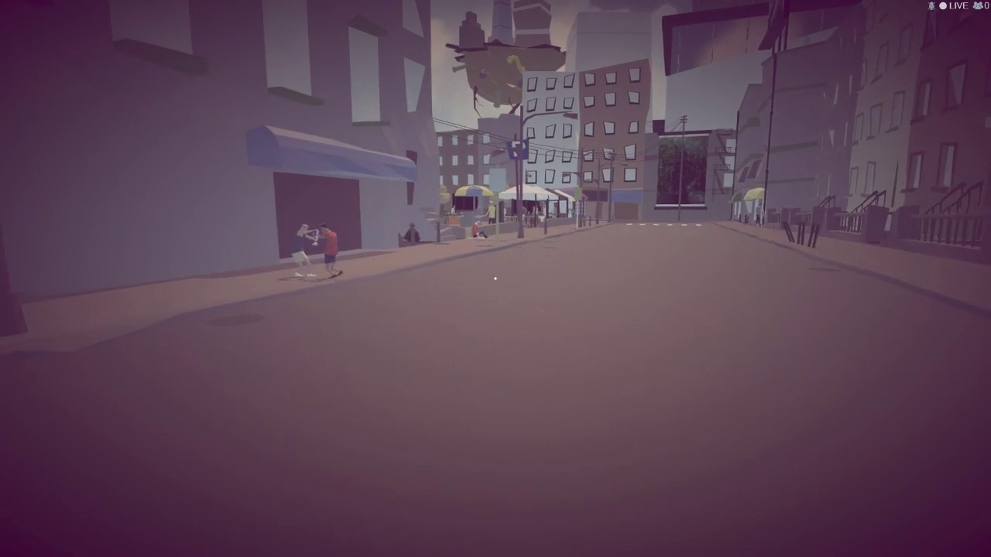
{"action": "key", "text": "w"}
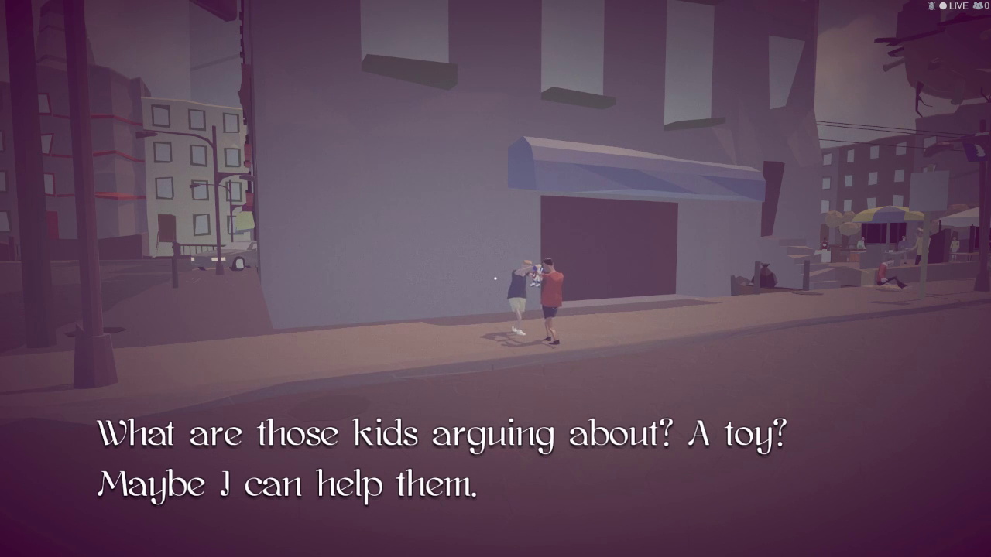
{"action": "key", "text": "w"}
{"action": "key", "text": "w"}
{"action": "left_click", "coordinate": [496, 278]}
{"action": "key", "text": "w"}
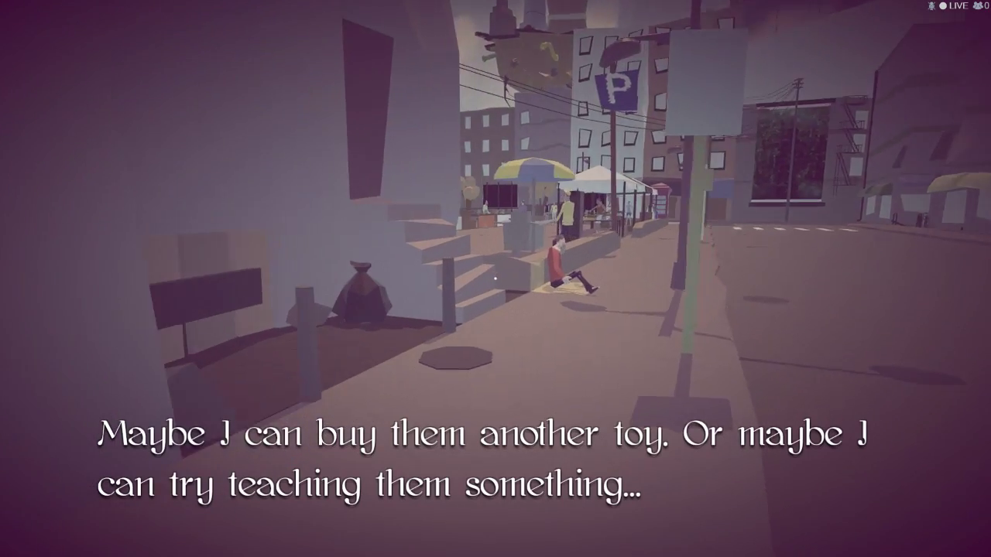
{"action": "key", "text": "w"}
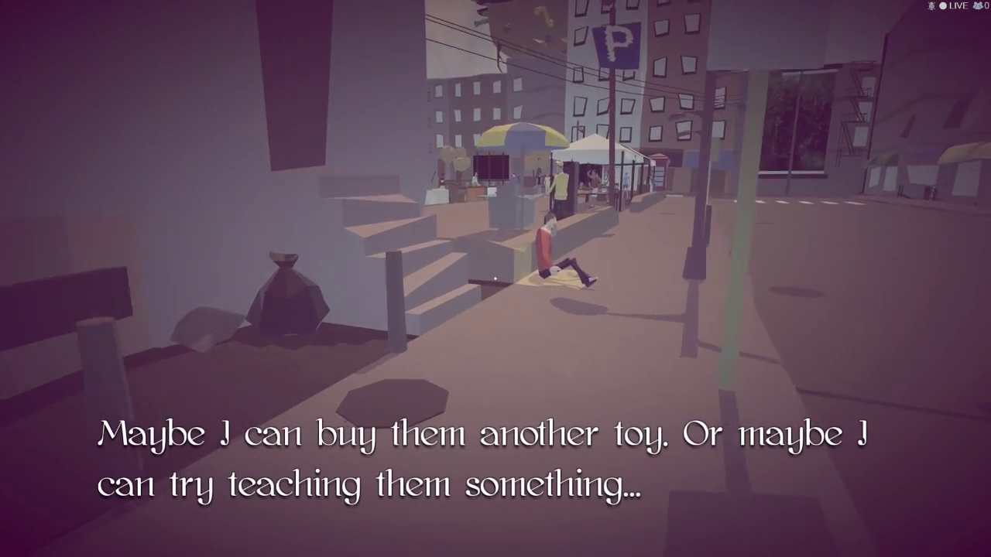
{"action": "key", "text": "w"}
{"action": "key", "text": "w"}
{"action": "key", "text": "w"}
{"action": "key", "text": "w"}
{"action": "key", "text": "w"}
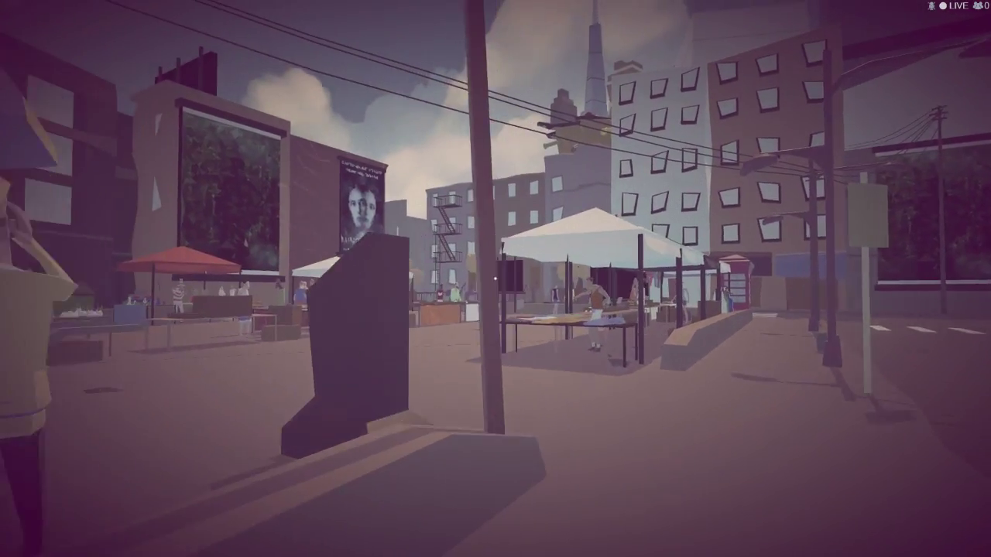
{"action": "key", "text": "w"}
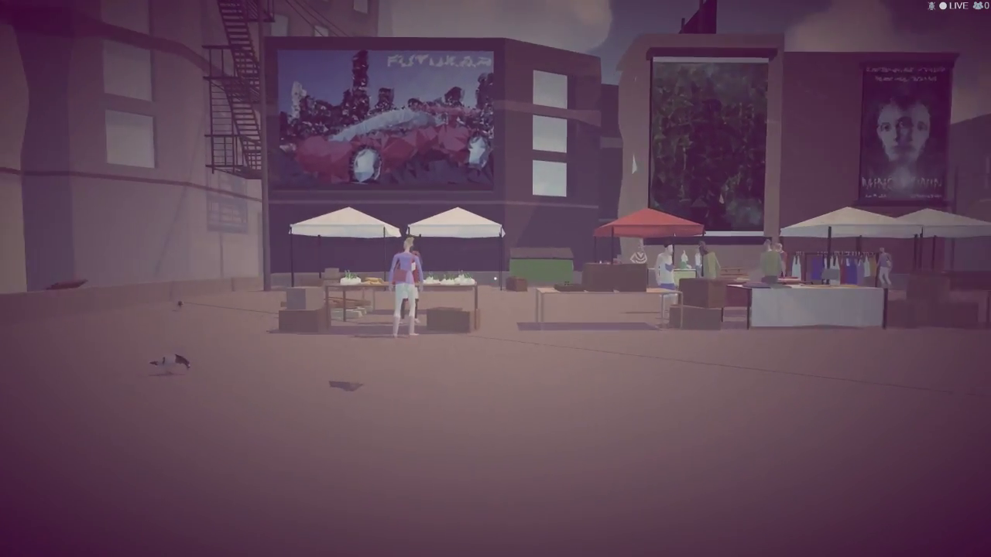
{"action": "key", "text": "w"}
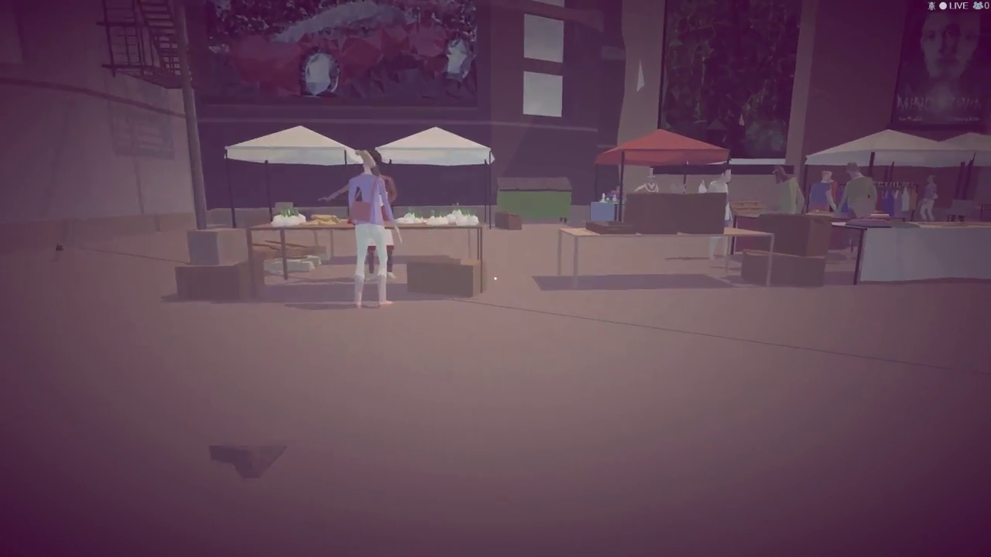
{"action": "key", "text": "w"}
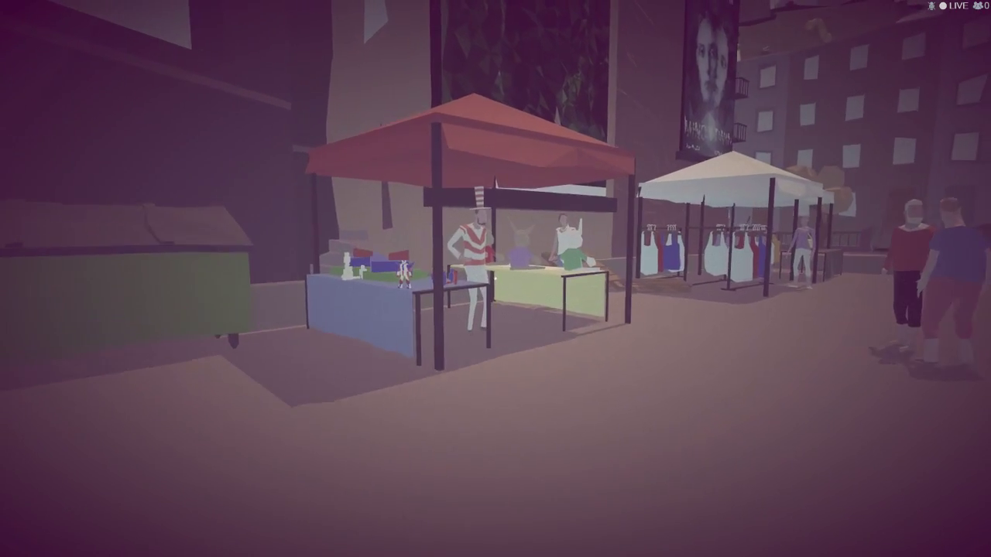
{"action": "key", "text": "w"}
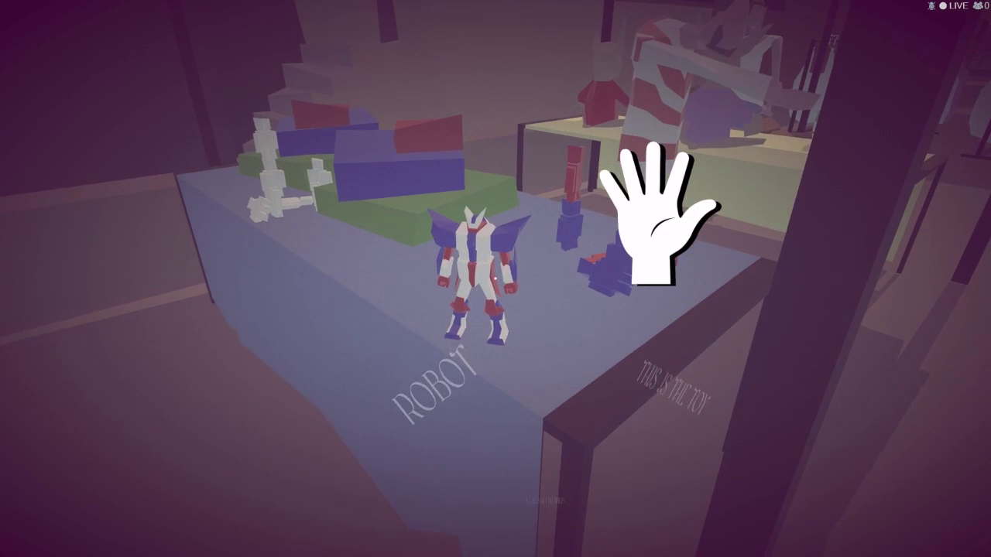
{"action": "left_click", "coordinate": [496, 277]}
{"action": "key", "text": "w"}
{"action": "key", "text": "w"}
{"action": "key", "text": "w"}
{"action": "key", "text": "w"}
{"action": "key", "text": "w"}
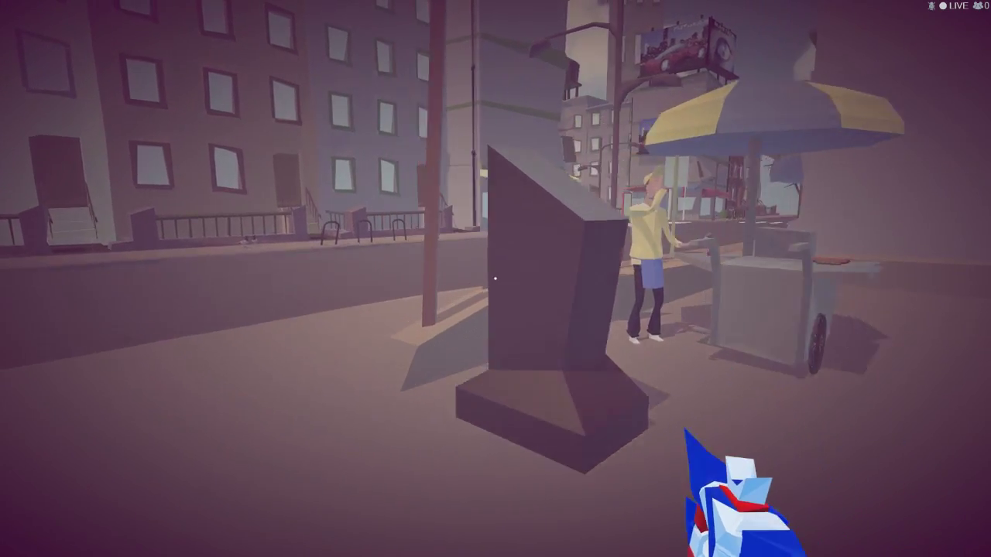
{"action": "key", "text": "w"}
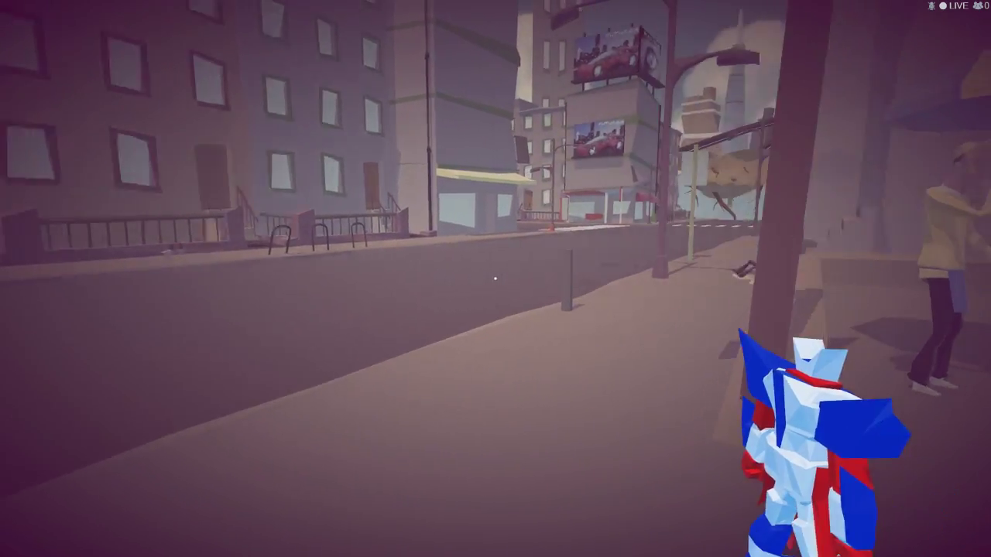
{"action": "key", "text": "w"}
{"action": "key", "text": "w"}
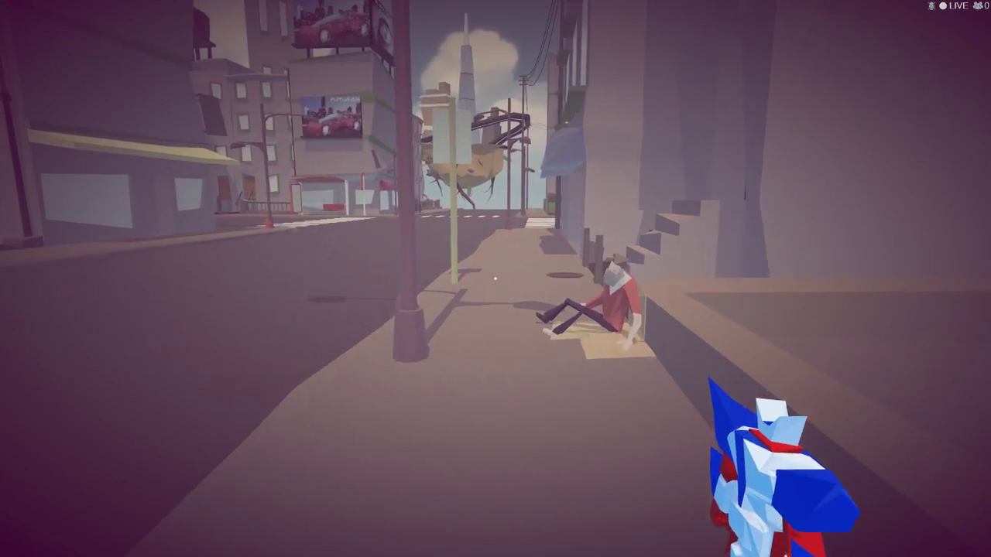
{"action": "key", "text": "w"}
{"action": "key", "text": "w"}
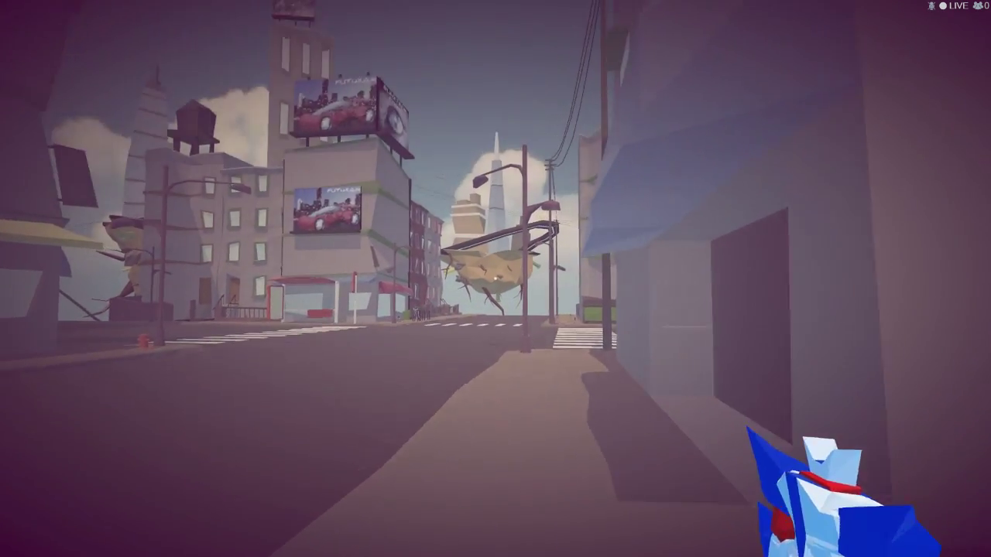
{"action": "key", "text": "w"}
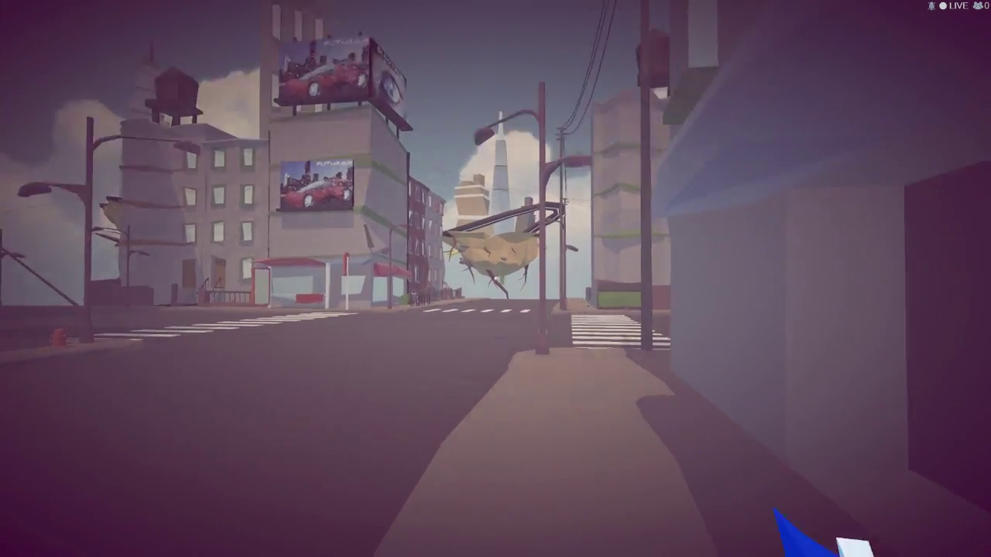
{"action": "key", "text": "w"}
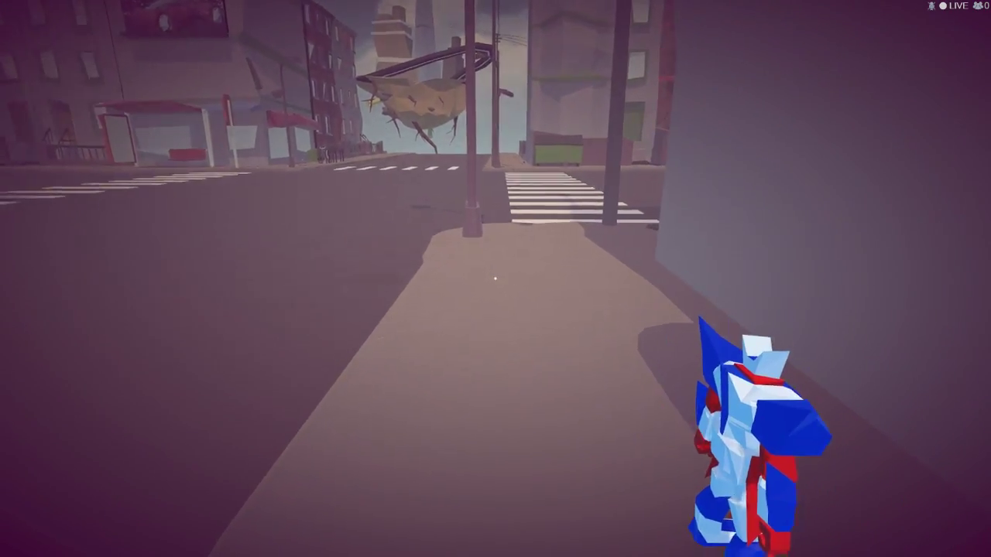
{"action": "key", "text": "w"}
{"action": "key", "text": "w"}
{"action": "key", "text": "w"}
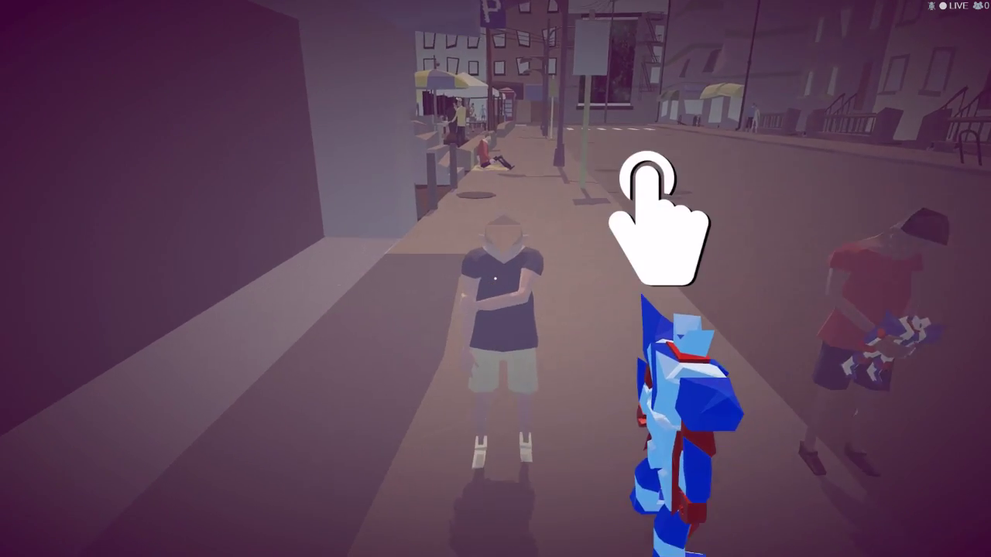
{"action": "left_click", "coordinate": [496, 279]}
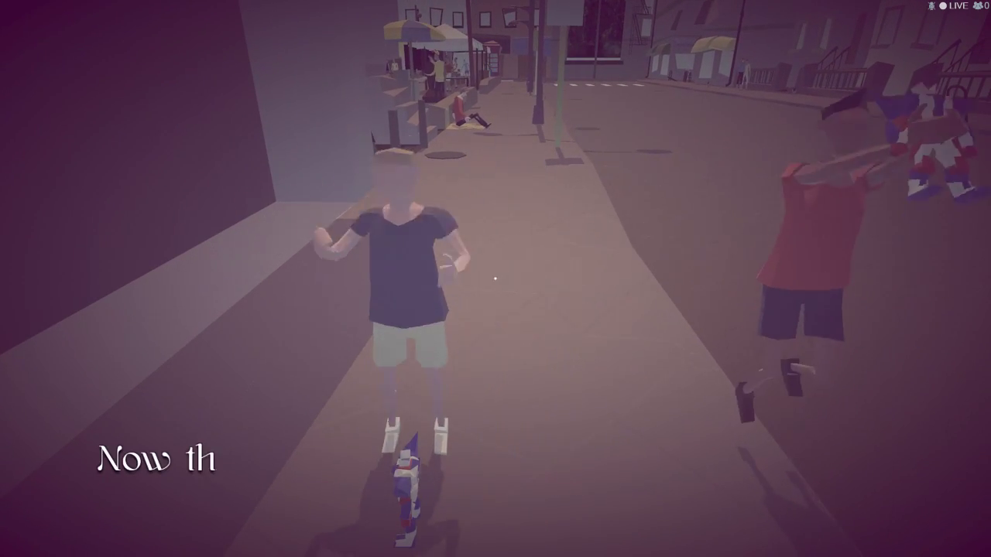